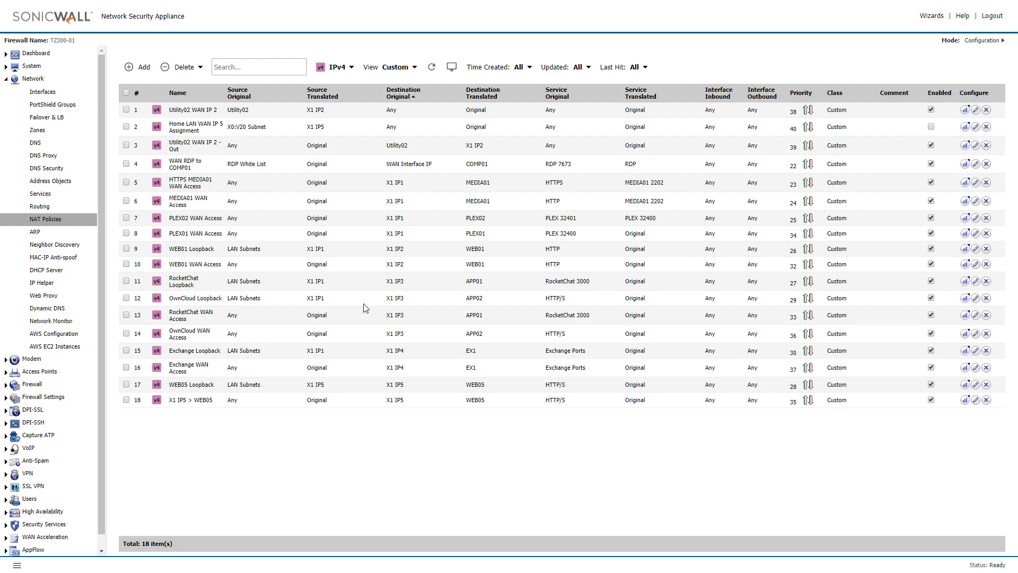
Select the PLEX02 and PLEX01 WAN Access policies and inspect their translated destination and service properties
{"action": "left_click", "coordinate": [126, 218]}
{"action": "left_click", "coordinate": [126, 233]}
{"action": "left_click_drag", "start_coordinate": [169, 233], "coordinate": [203, 218]}
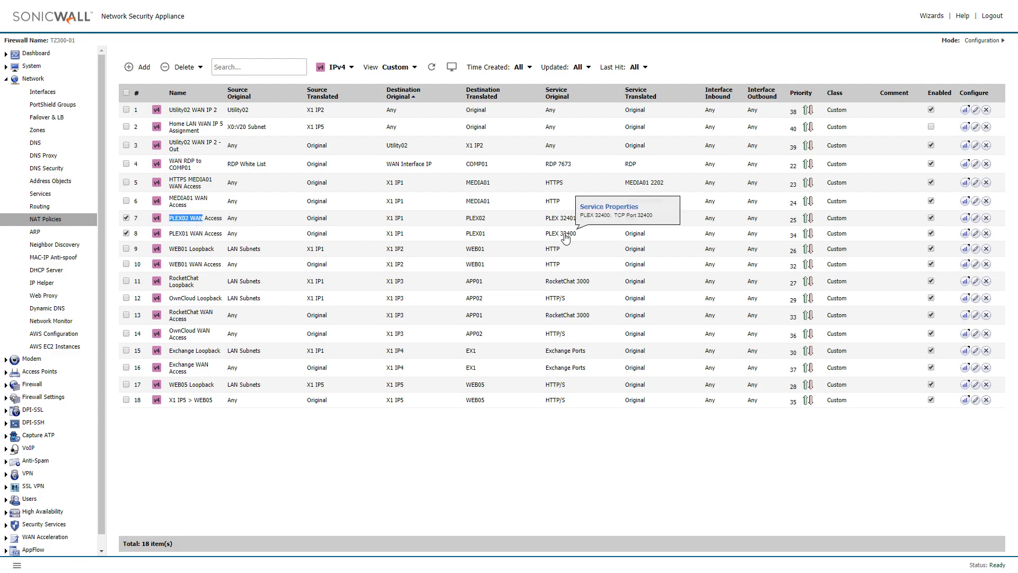
{"action": "mouse_move", "coordinate": [480, 239]}
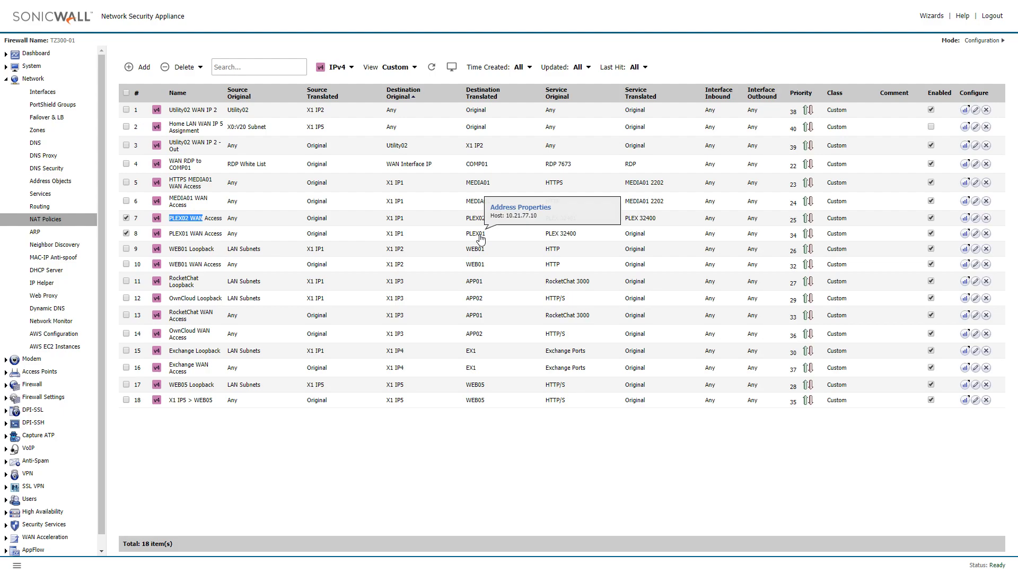
{"action": "mouse_move", "coordinate": [575, 238]}
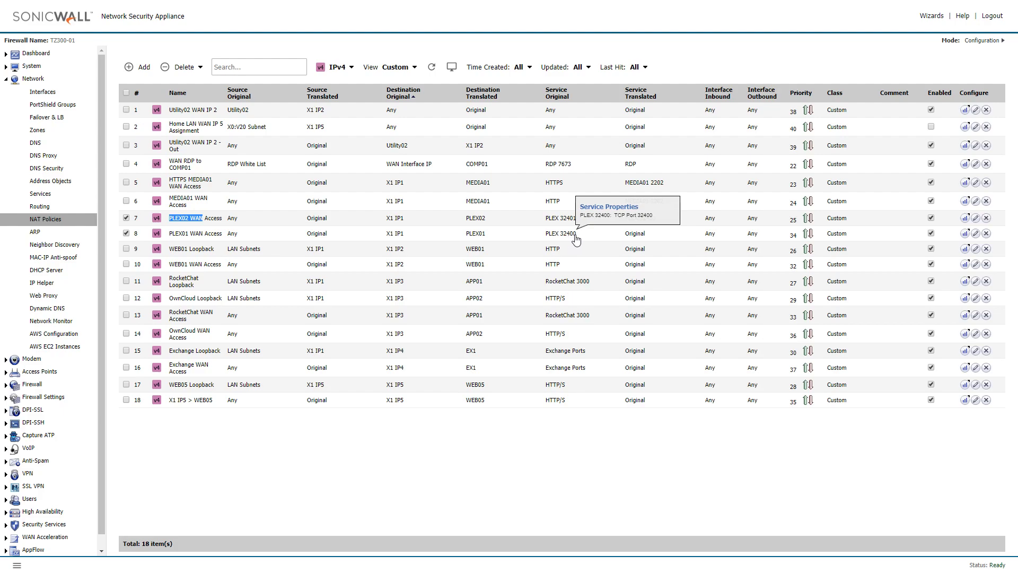
{"action": "mouse_move", "coordinate": [562, 221]}
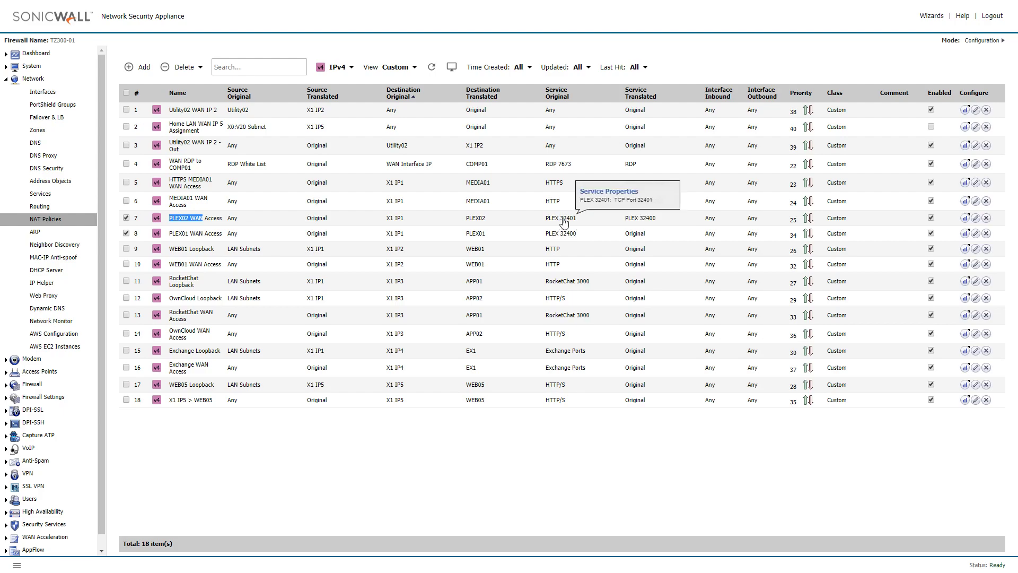
{"action": "left_click", "coordinate": [596, 233]}
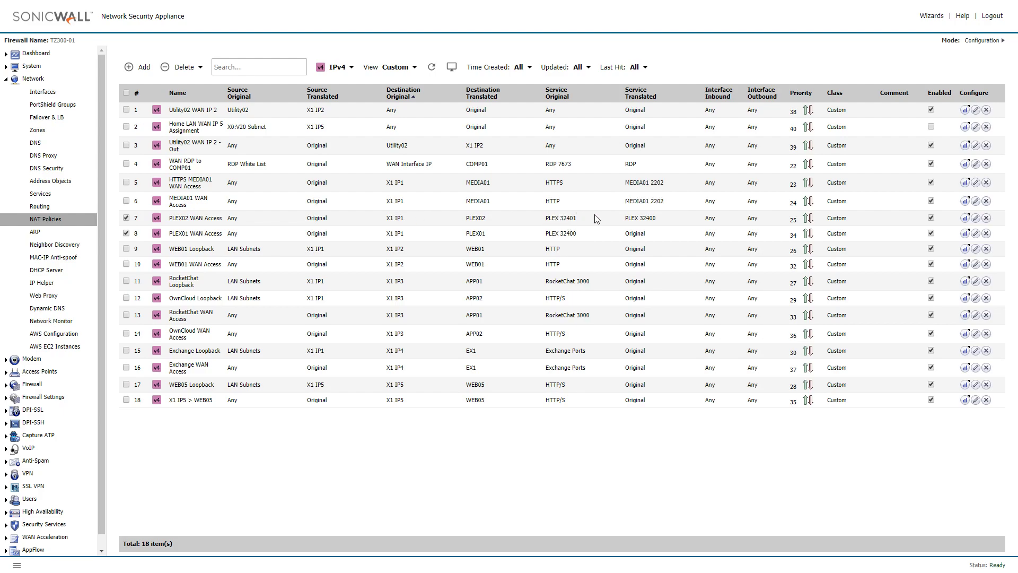
{"action": "mouse_move", "coordinate": [636, 222]}
Open the PLEX01 WAN Access policy for editing and review its name and the available original destination options
{"action": "left_click", "coordinate": [976, 233]}
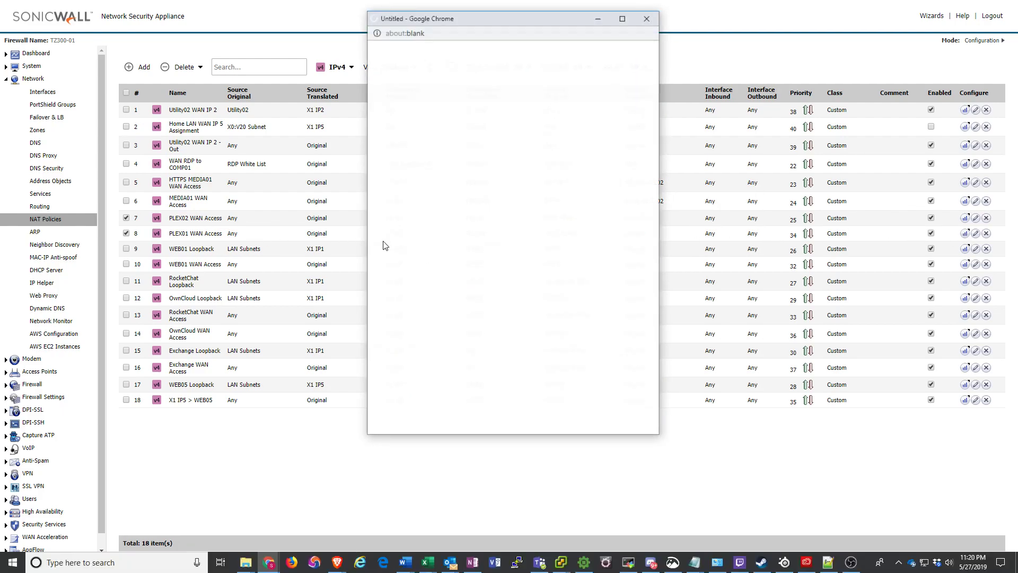
{"action": "left_click_drag", "start_coordinate": [497, 18], "coordinate": [295, 72]}
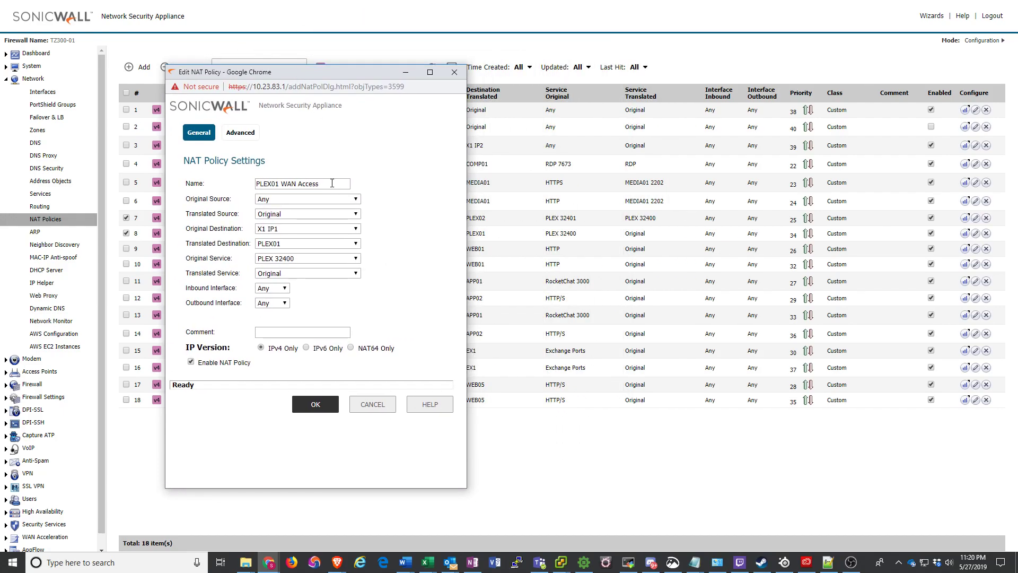
{"action": "left_click_drag", "start_coordinate": [332, 183], "coordinate": [237, 186]}
{"action": "left_click", "coordinate": [245, 196]}
{"action": "left_click", "coordinate": [274, 231]}
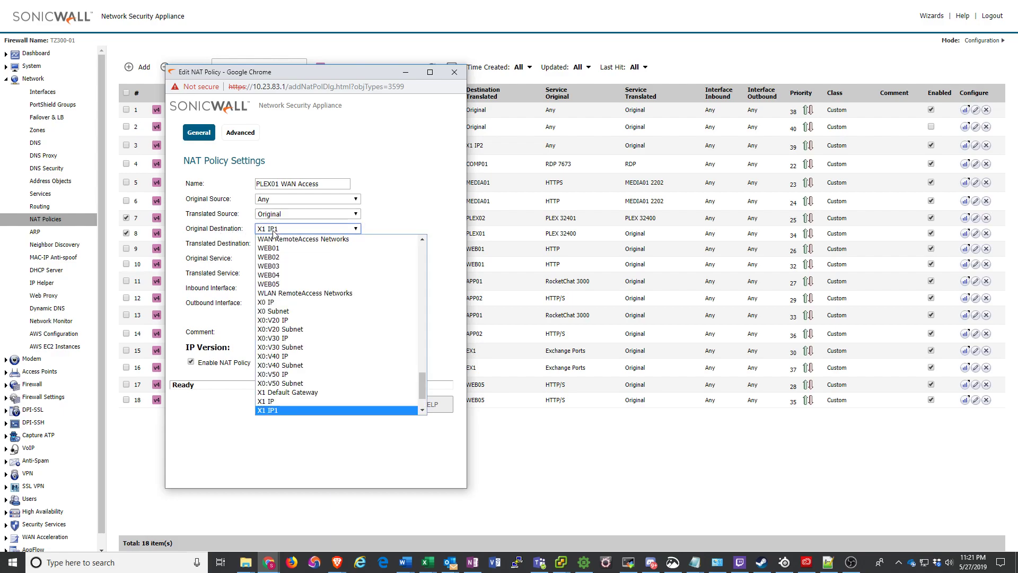
{"action": "left_click", "coordinate": [274, 232]}
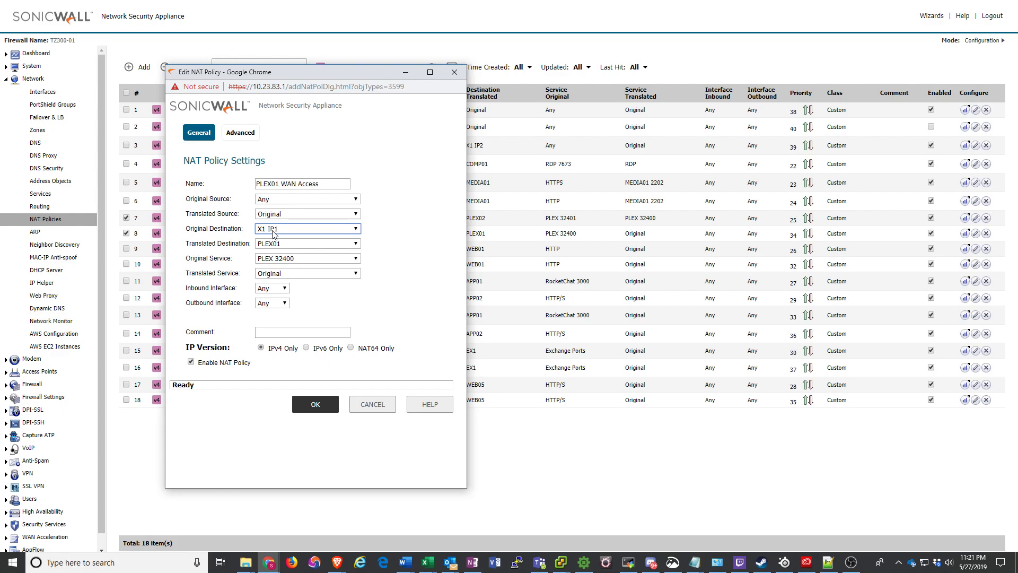
{"action": "left_click", "coordinate": [289, 229]}
{"action": "left_click_drag", "start_coordinate": [422, 398], "coordinate": [417, 321]}
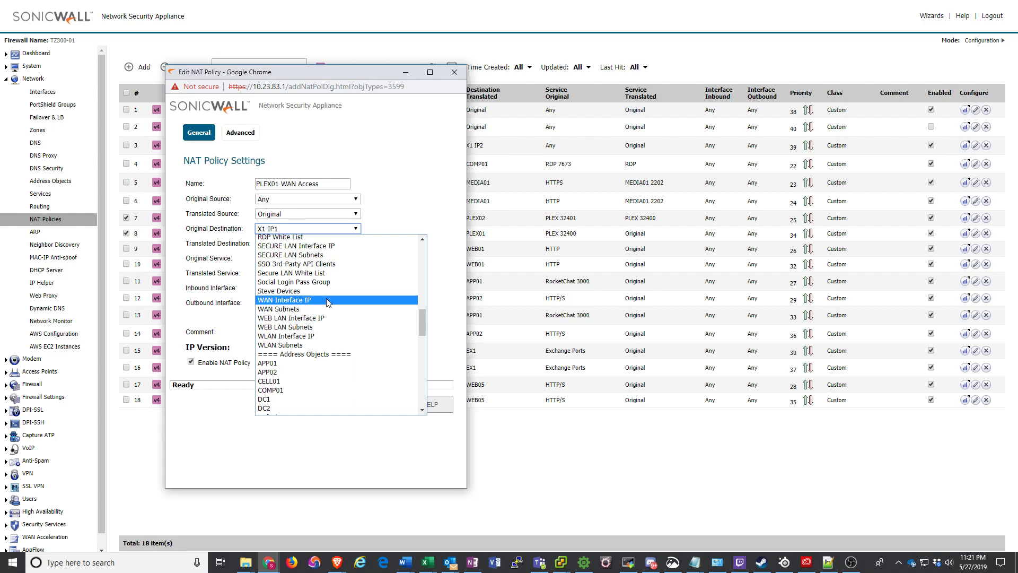
{"action": "left_click", "coordinate": [454, 205]}
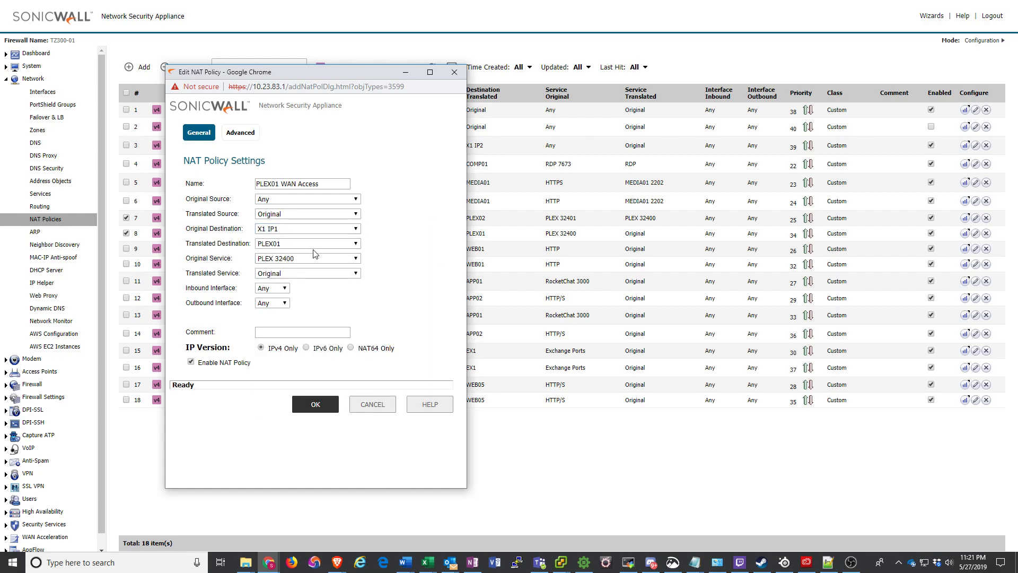
Fill in a new translated destination address object named PLEX01, zone LAN, type Host, IP 10.23.83.5, and cancel it
{"action": "left_click", "coordinate": [273, 245]}
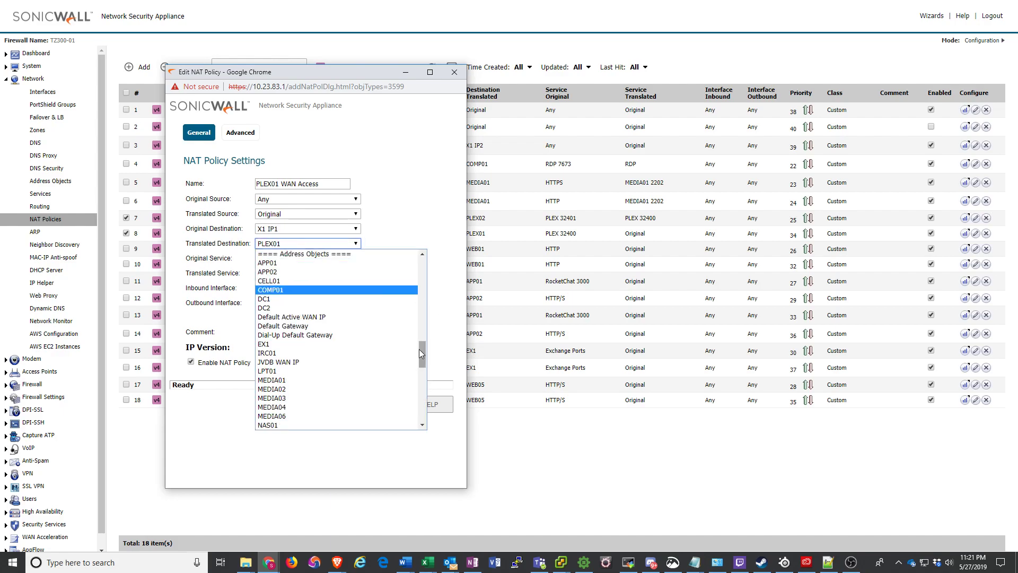
{"action": "left_click_drag", "start_coordinate": [421, 353], "coordinate": [419, 260]}
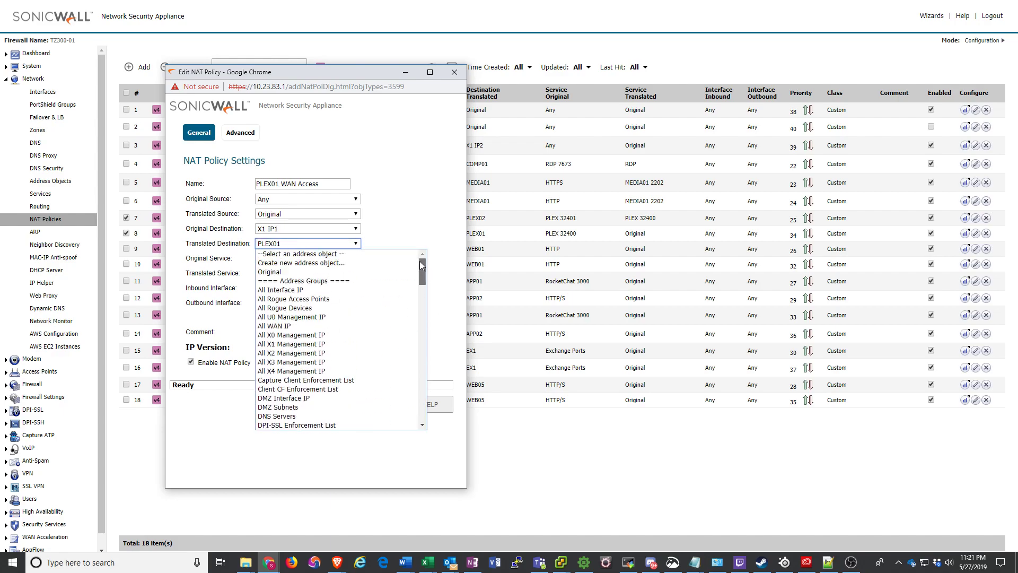
{"action": "left_click", "coordinate": [271, 263]}
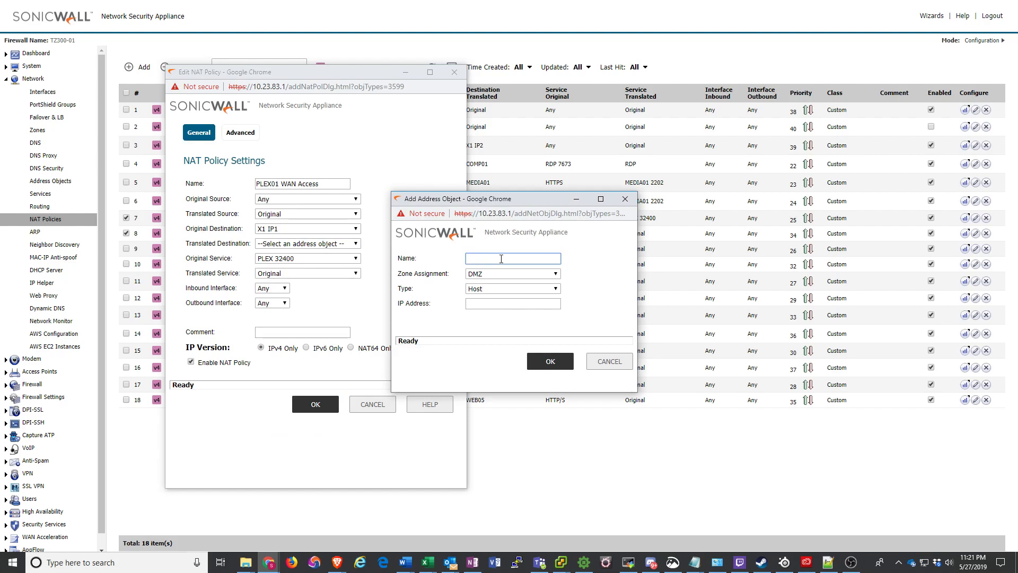
{"action": "type", "text": "PLEX01"}
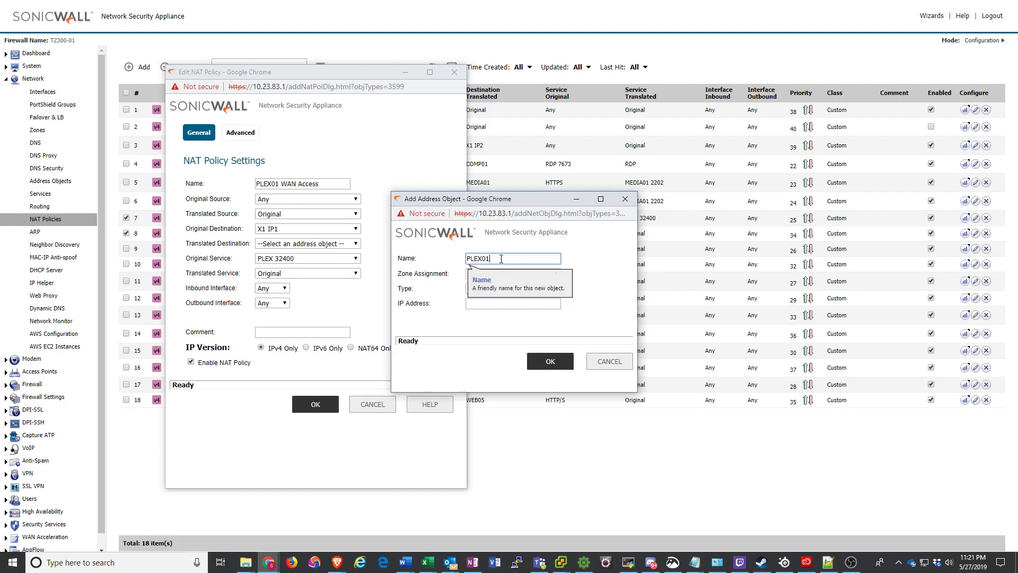
{"action": "left_click", "coordinate": [549, 275]}
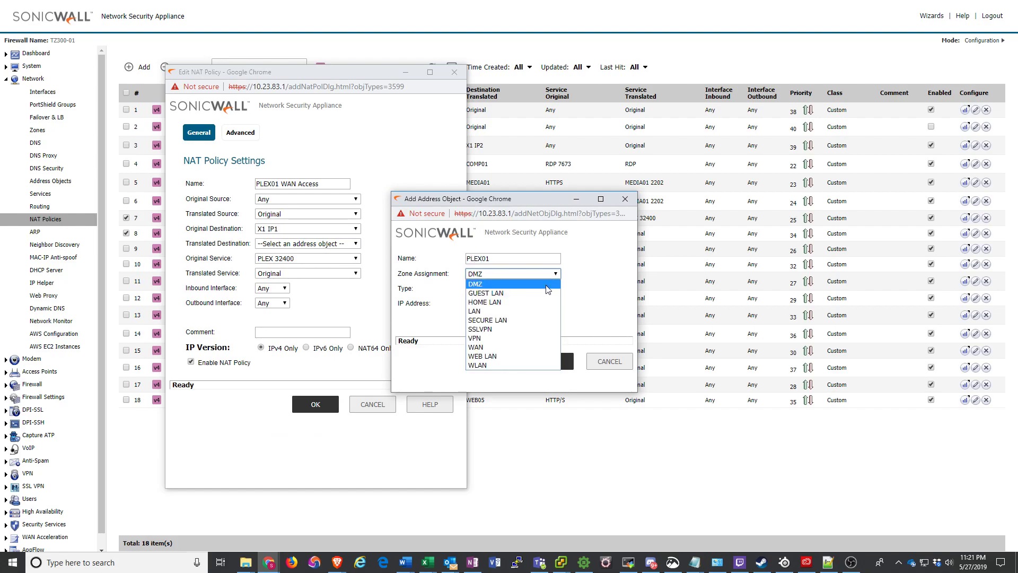
{"action": "left_click", "coordinate": [533, 311]}
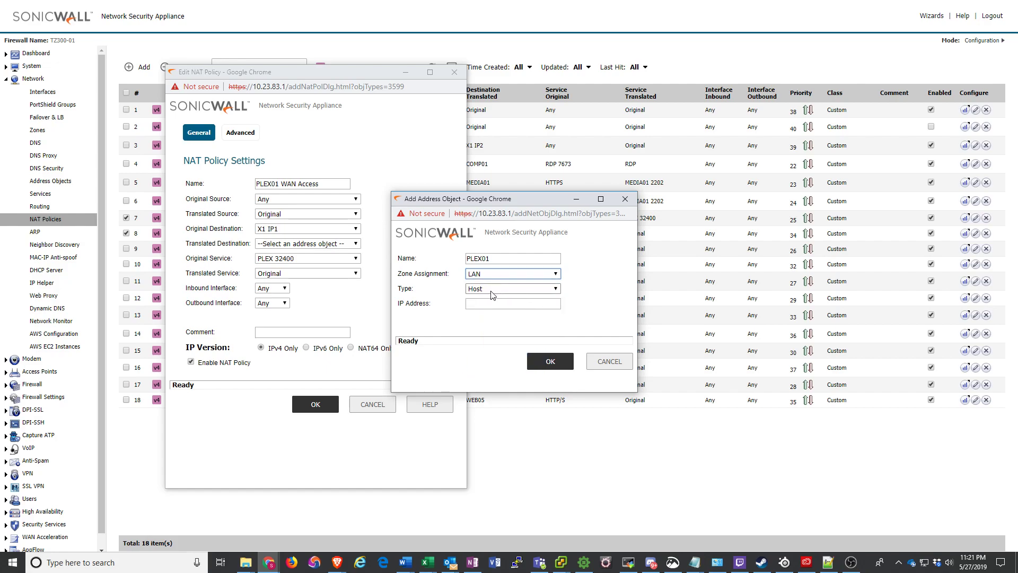
{"action": "key", "text": "Tab"}
{"action": "key", "text": "Tab"}
{"action": "type", "text": "10.23.83."}
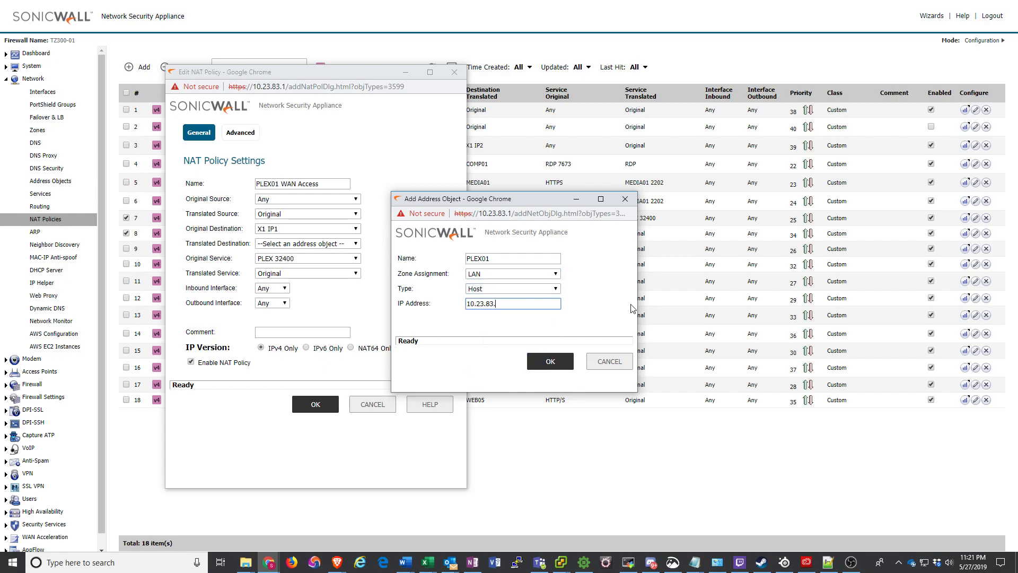
{"action": "type", "text": "5"}
{"action": "left_click", "coordinate": [627, 361]}
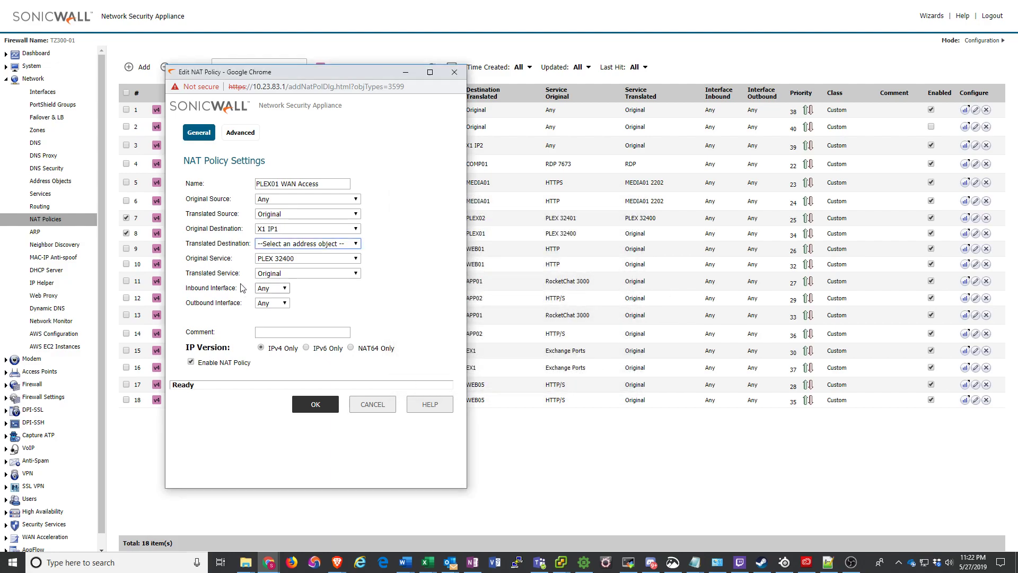
{"action": "left_click", "coordinate": [295, 262]}
{"action": "scroll", "coordinate": [447, 358], "scroll_direction": "up", "scroll_amount": 3}
{"action": "scroll", "coordinate": [447, 358], "scroll_direction": "up", "scroll_amount": 10}
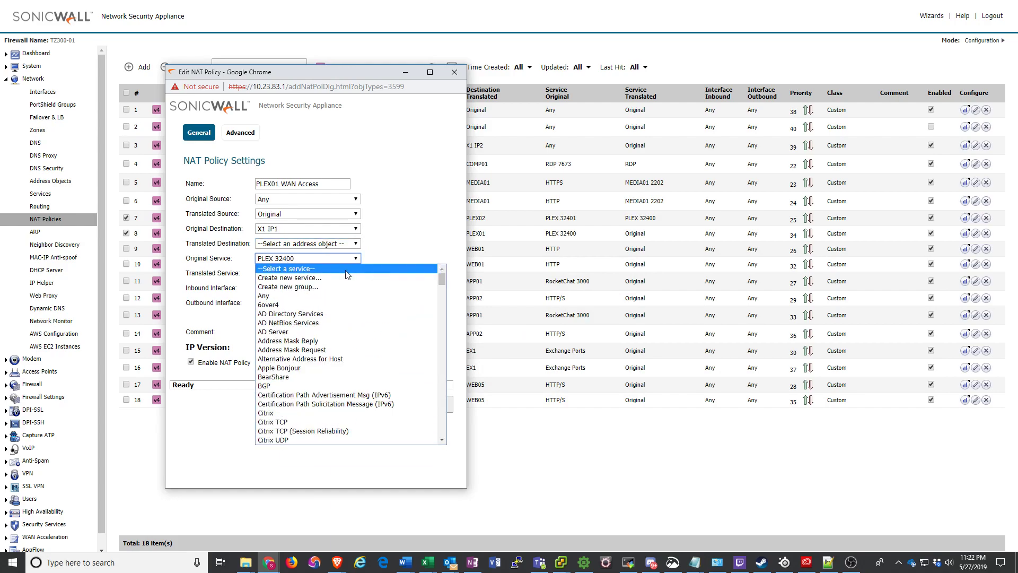
{"action": "left_click", "coordinate": [333, 277]}
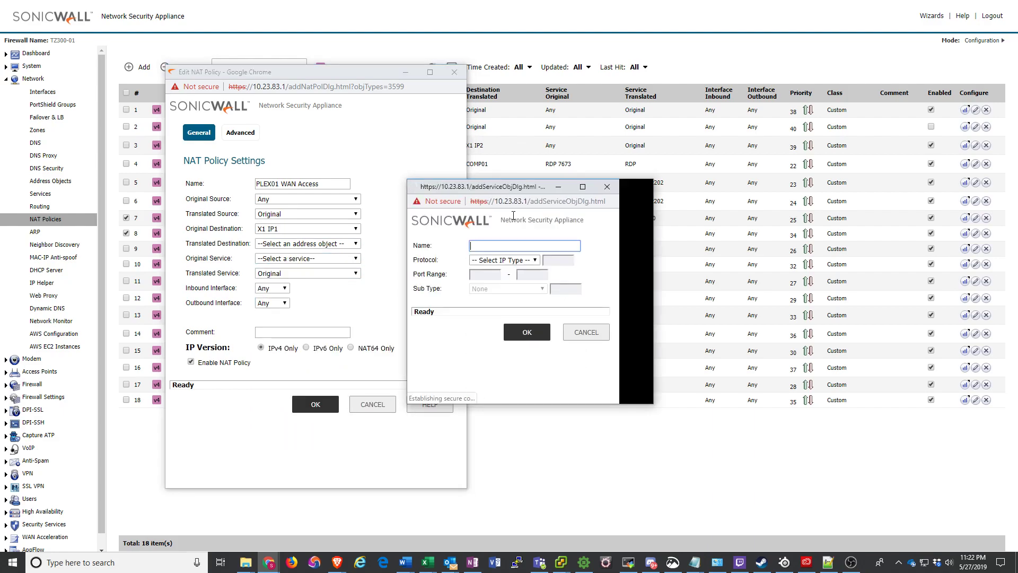
{"action": "type", "text": "PLEX 32400"}
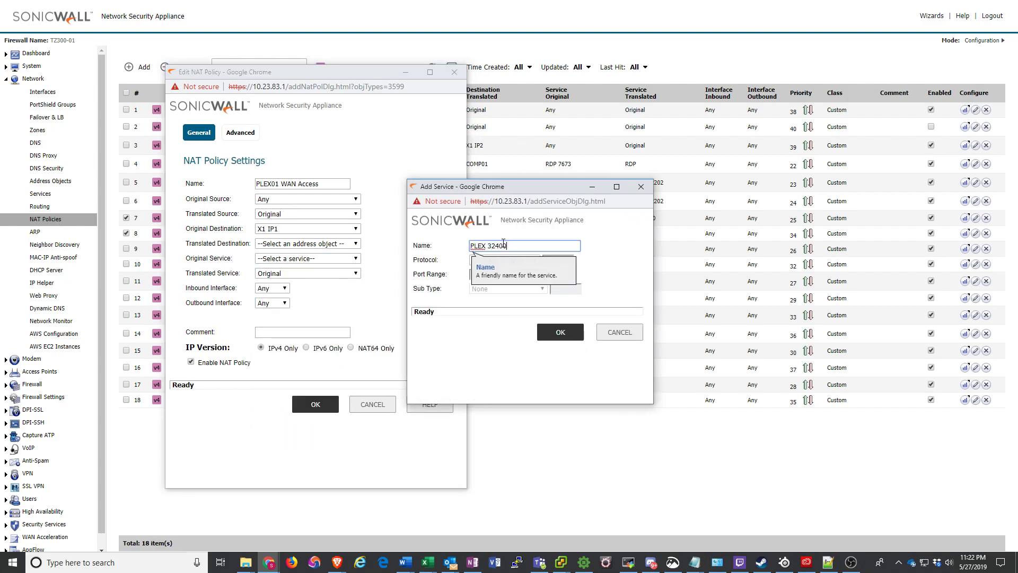
{"action": "key", "text": "Tab"}
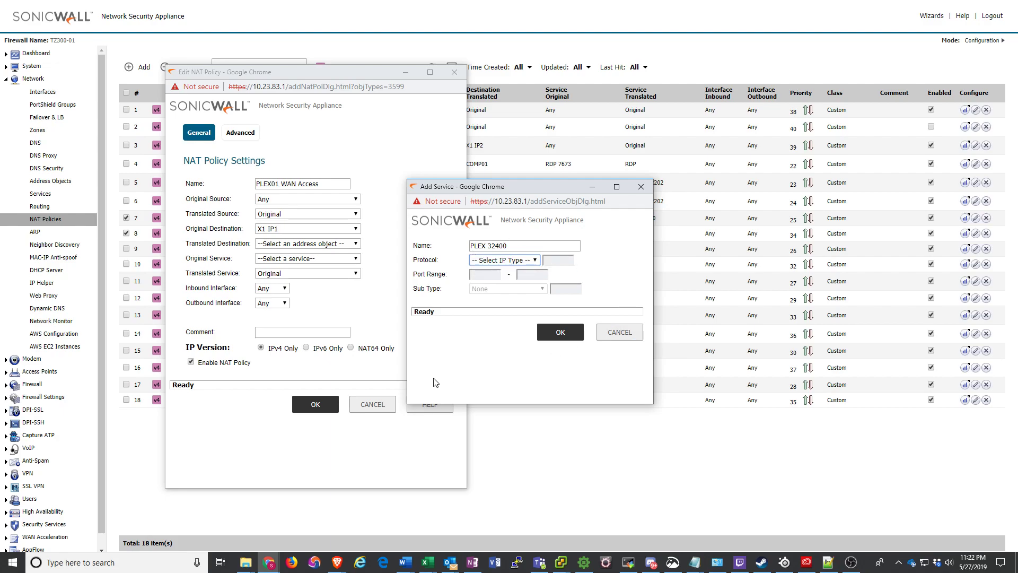
{"action": "key", "text": "t"}
{"action": "key", "text": "Tab"}
{"action": "type", "text": "32400"}
{"action": "key", "text": "Tab"}
{"action": "type", "text": "32400"}
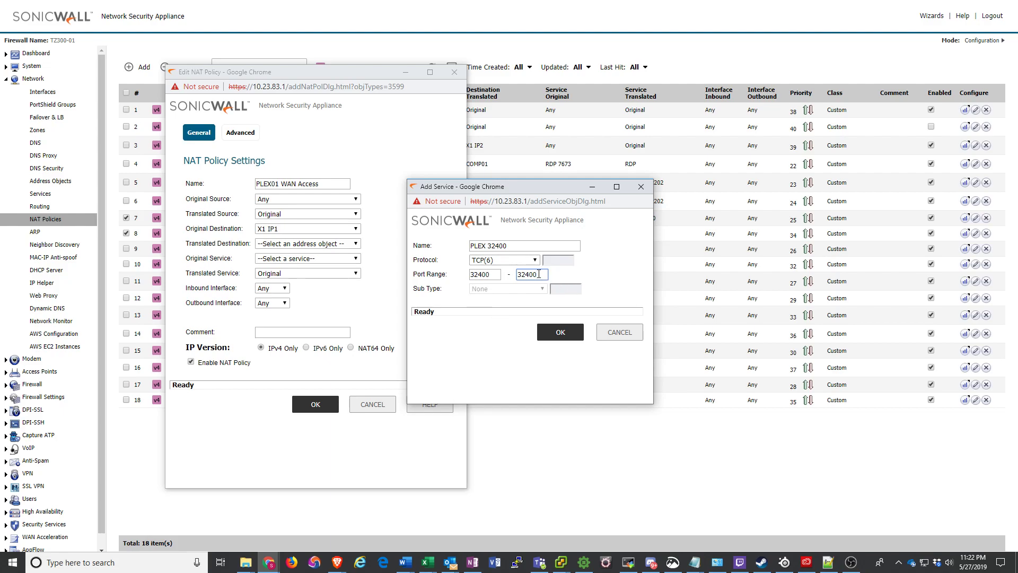
{"action": "left_click", "coordinate": [618, 333]}
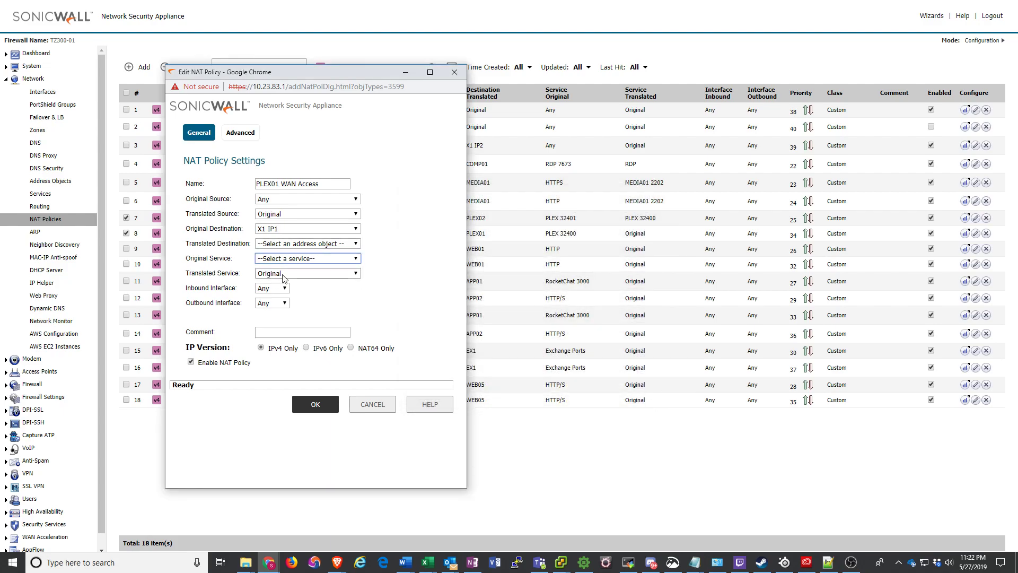
{"action": "left_click", "coordinate": [385, 414]}
Open the PLEX02 WAN Access policy for editing and review its name and the available translated destination options
{"action": "mouse_move", "coordinate": [568, 222]}
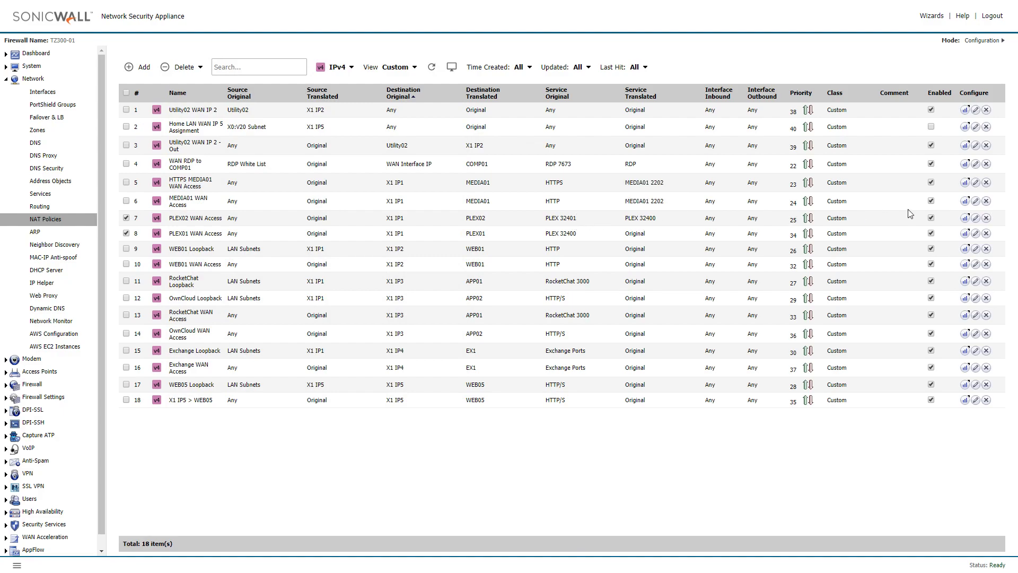
{"action": "left_click", "coordinate": [975, 220]}
{"action": "left_click_drag", "start_coordinate": [514, 18], "coordinate": [309, 89]}
{"action": "left_click", "coordinate": [281, 198]}
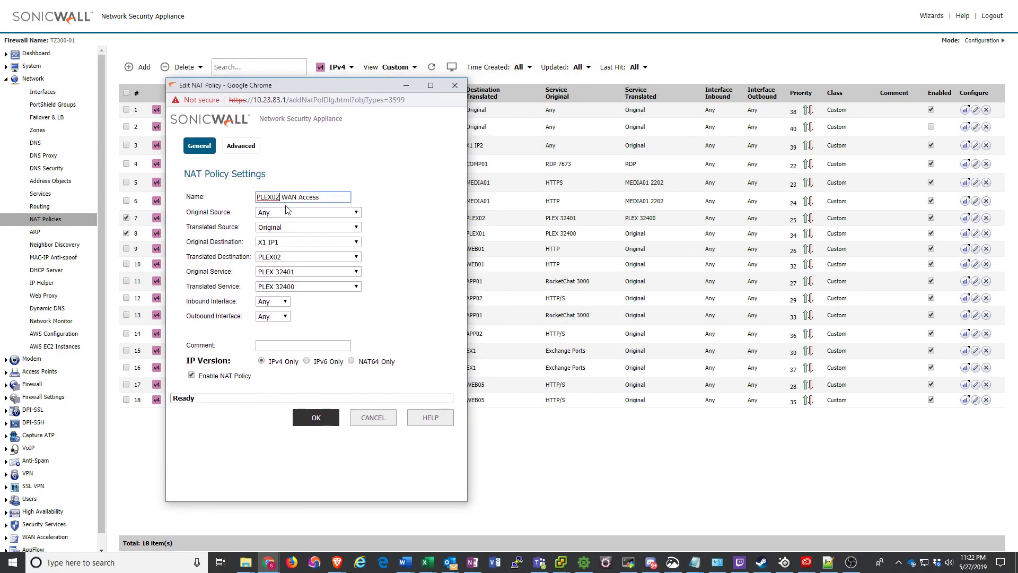
{"action": "left_click", "coordinate": [240, 214]}
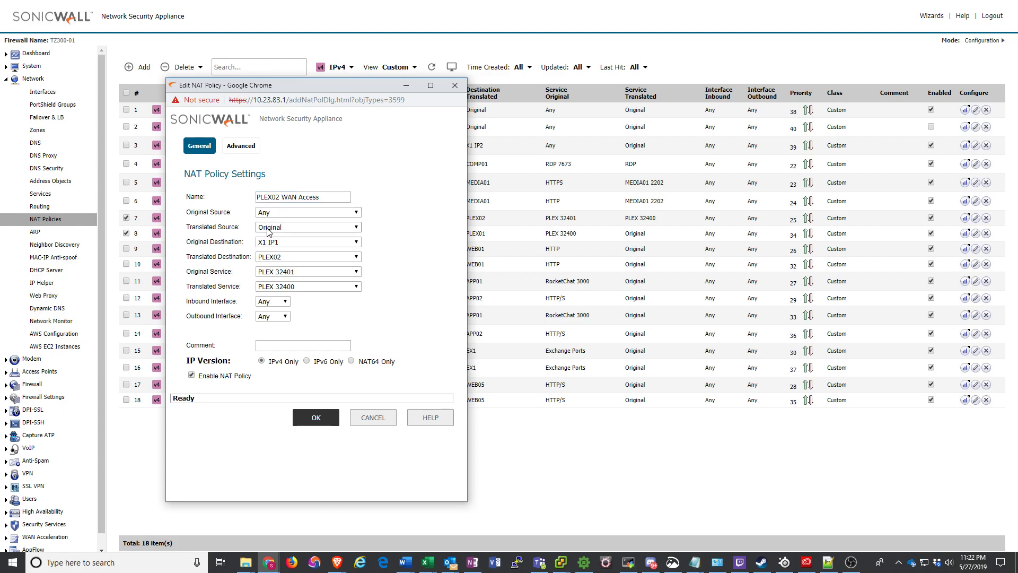
{"action": "left_click", "coordinate": [262, 261]}
{"action": "left_click_drag", "start_coordinate": [422, 371], "coordinate": [422, 273]}
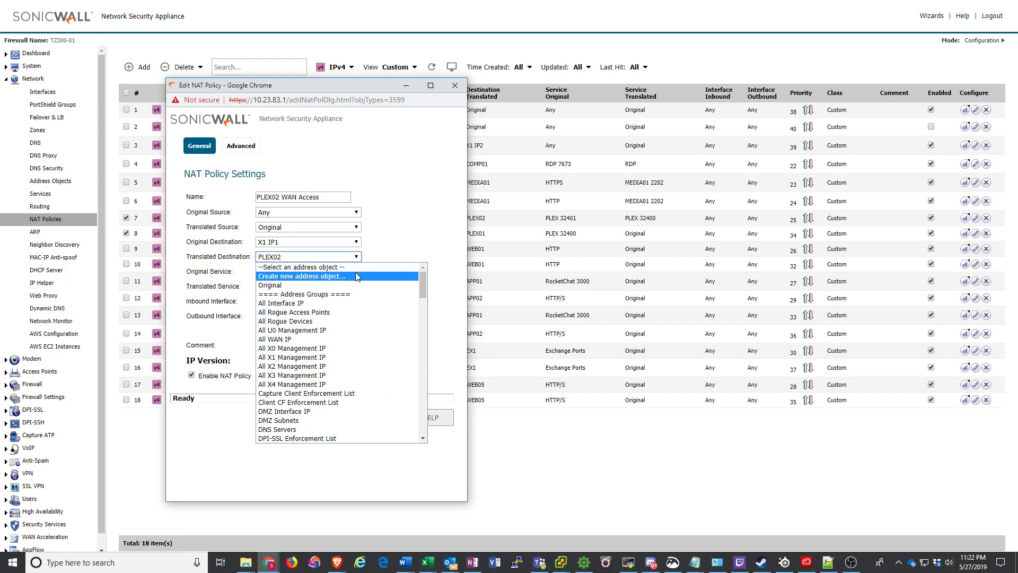
{"action": "left_click", "coordinate": [402, 252]}
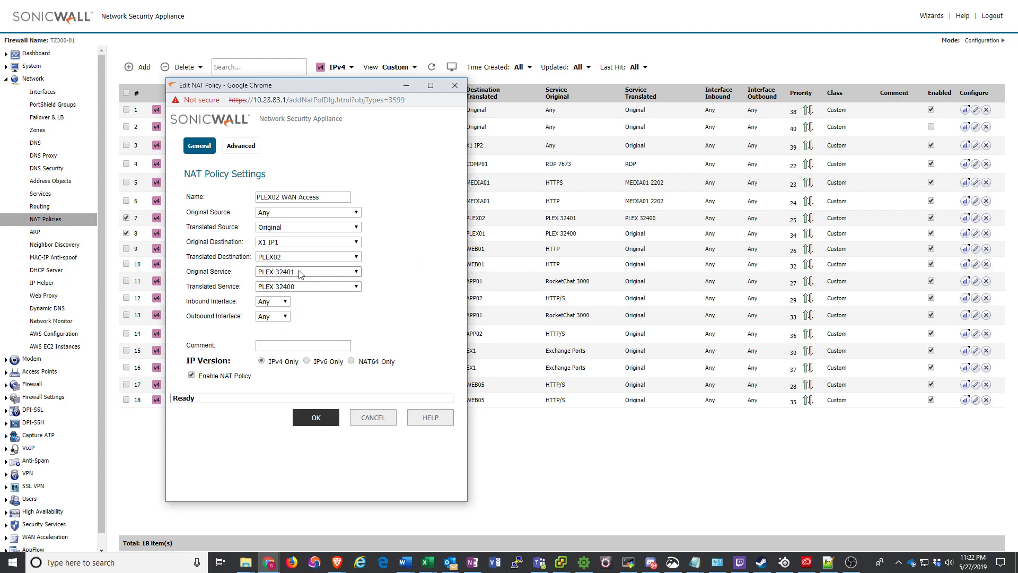
{"action": "left_click", "coordinate": [276, 273]}
{"action": "left_click_drag", "start_coordinate": [443, 371], "coordinate": [453, 285]}
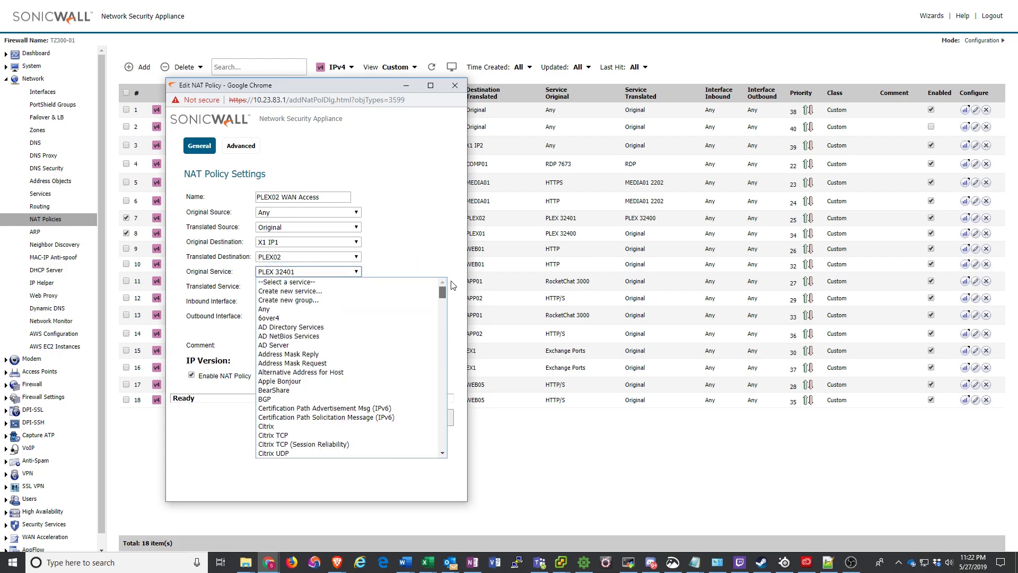
{"action": "left_click", "coordinate": [339, 291]}
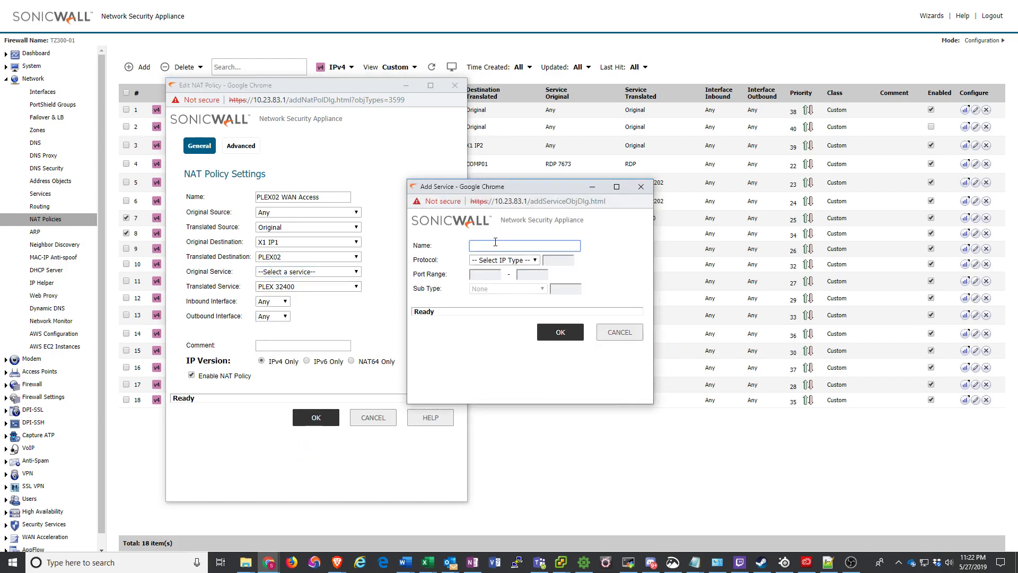
{"action": "type", "text": "PLEX 32401"}
{"action": "key", "text": "shift+Left"}
{"action": "key", "text": "shift+Left"}
{"action": "type", "text": "10"}
{"action": "key", "text": "Tab"}
{"action": "key", "text": "t"}
{"action": "key", "text": "Tab"}
{"action": "type", "text": "32410"}
{"action": "key", "text": "Tab"}
{"action": "type", "text": "32410"}
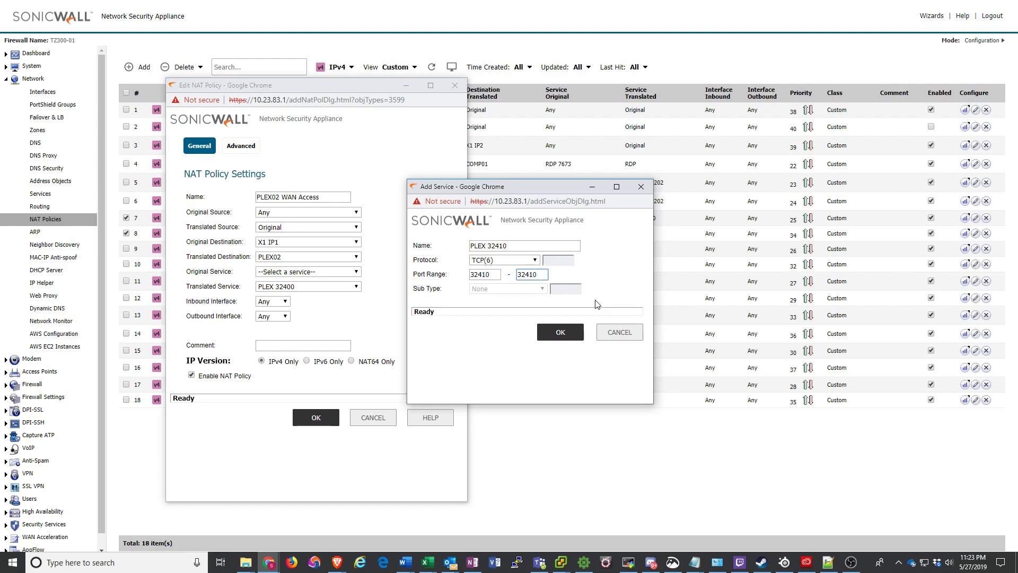
{"action": "left_click", "coordinate": [622, 332]}
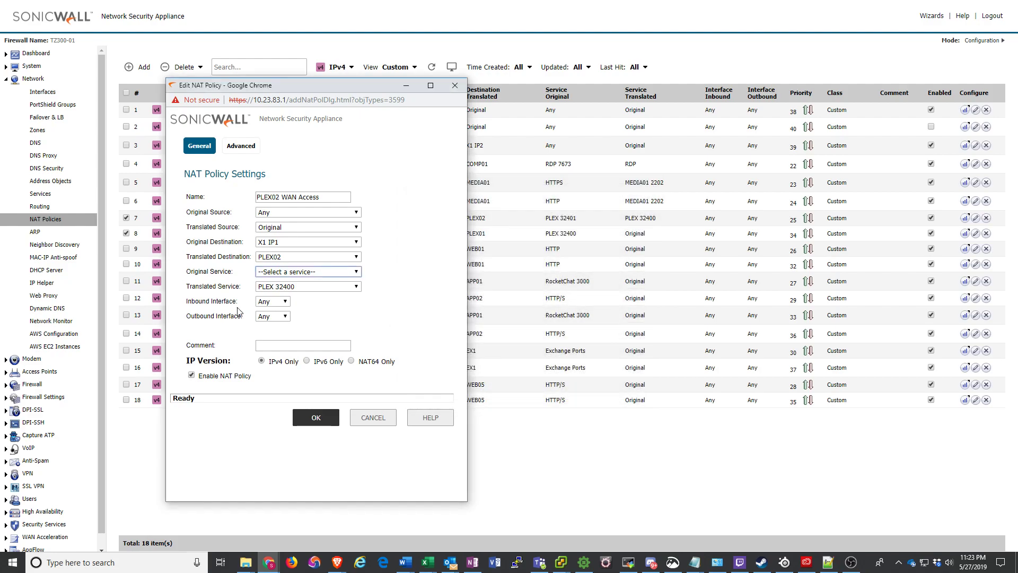
Set the PLEX02 WAN Access policy's translated service to PLEX 32400 and original service to PLEX 32401, and cancel the policy edit
{"action": "left_click", "coordinate": [286, 287]}
{"action": "scroll", "coordinate": [290, 468], "scroll_direction": "down", "scroll_amount": 2}
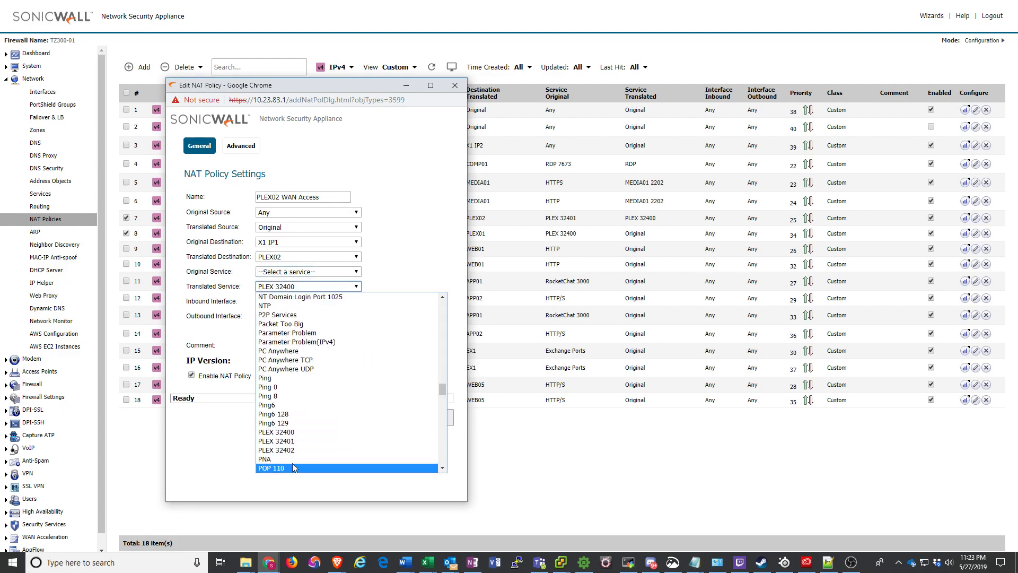
{"action": "left_click", "coordinate": [306, 434]}
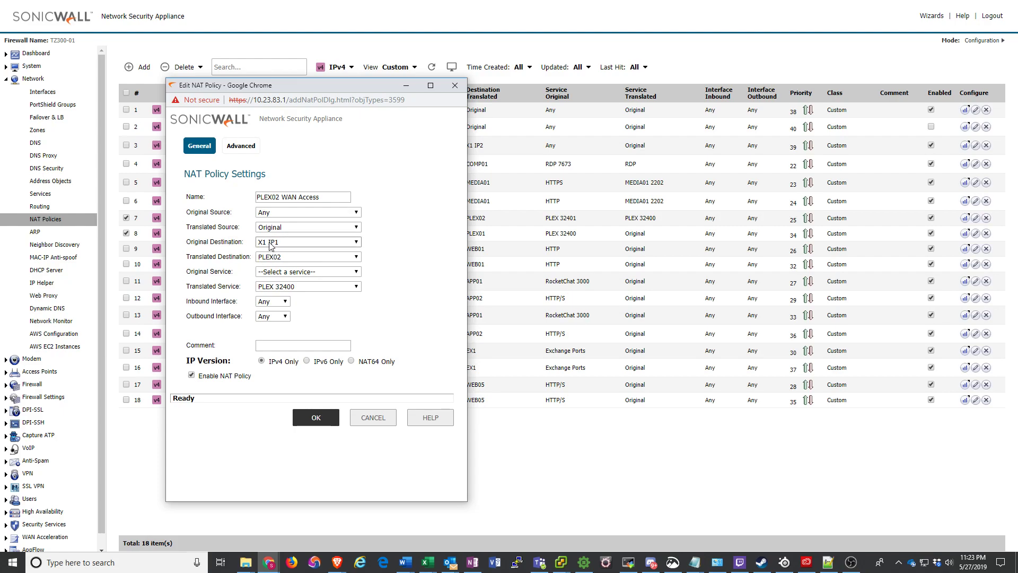
{"action": "left_click", "coordinate": [266, 273]}
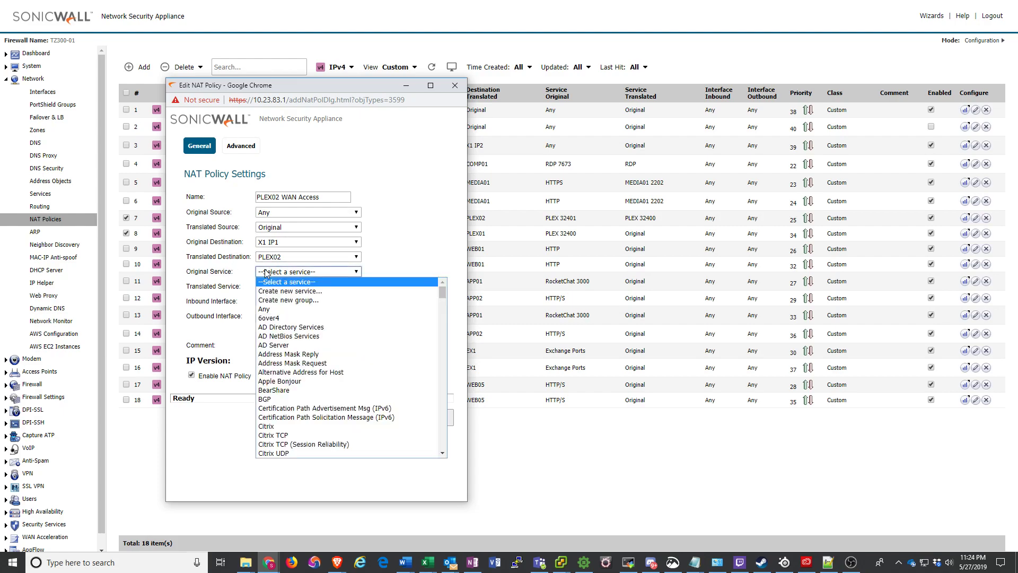
{"action": "scroll", "coordinate": [345, 397], "scroll_direction": "down", "scroll_amount": 20}
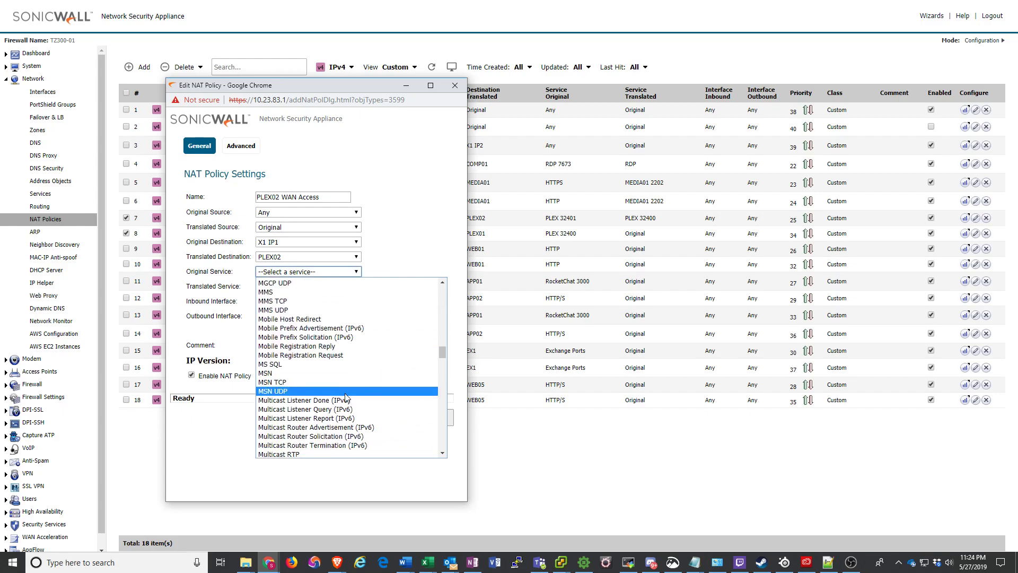
{"action": "scroll", "coordinate": [345, 398], "scroll_direction": "down", "scroll_amount": 10}
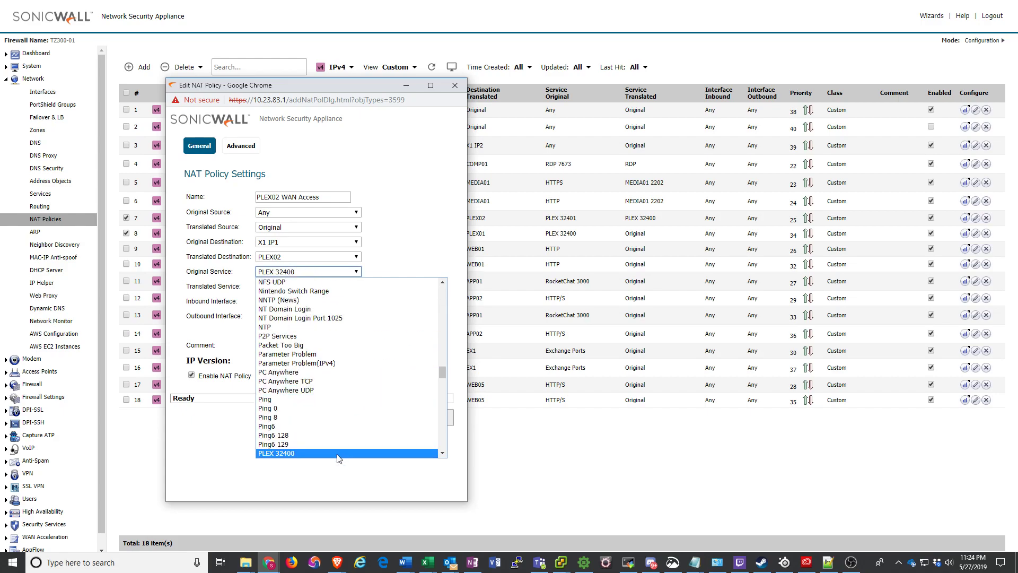
{"action": "scroll", "coordinate": [338, 459], "scroll_direction": "down", "scroll_amount": 2}
{"action": "left_click", "coordinate": [314, 362]}
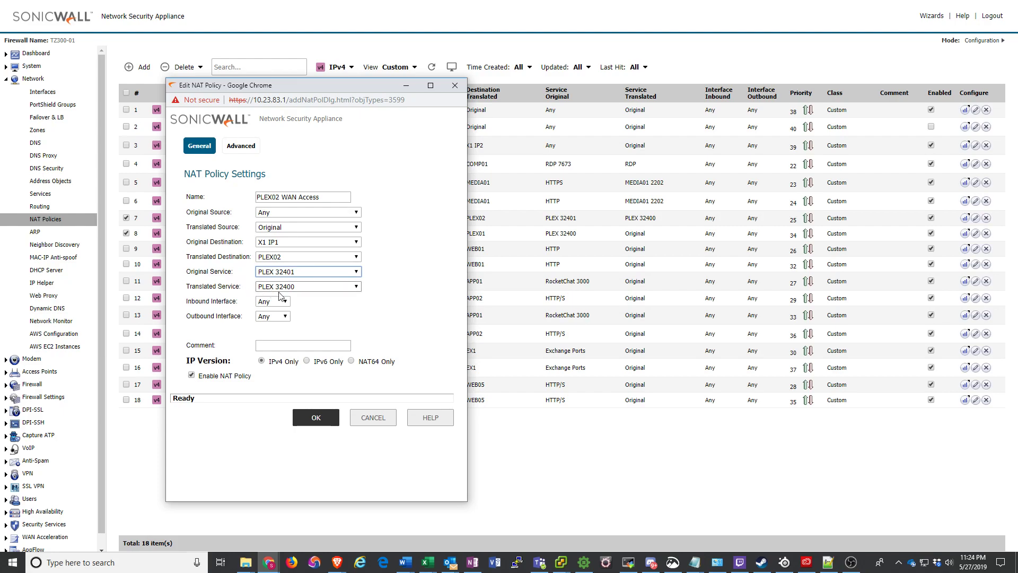
{"action": "left_click", "coordinate": [372, 417]}
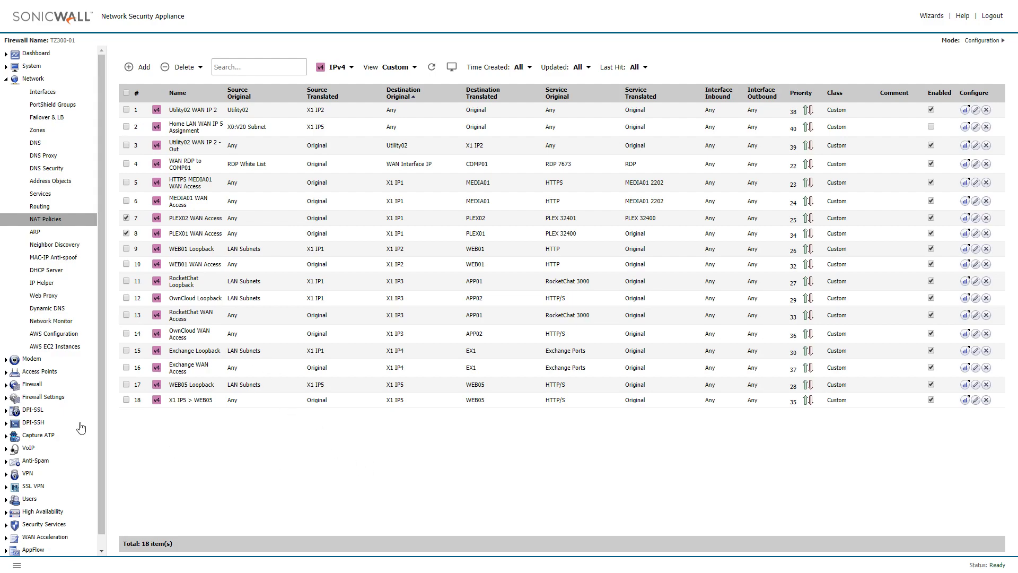
Show the firewall access rules from WAN to LAN and examine the services of the Plex01 Allow and Plex03 Allow rules
{"action": "left_click", "coordinate": [33, 384]}
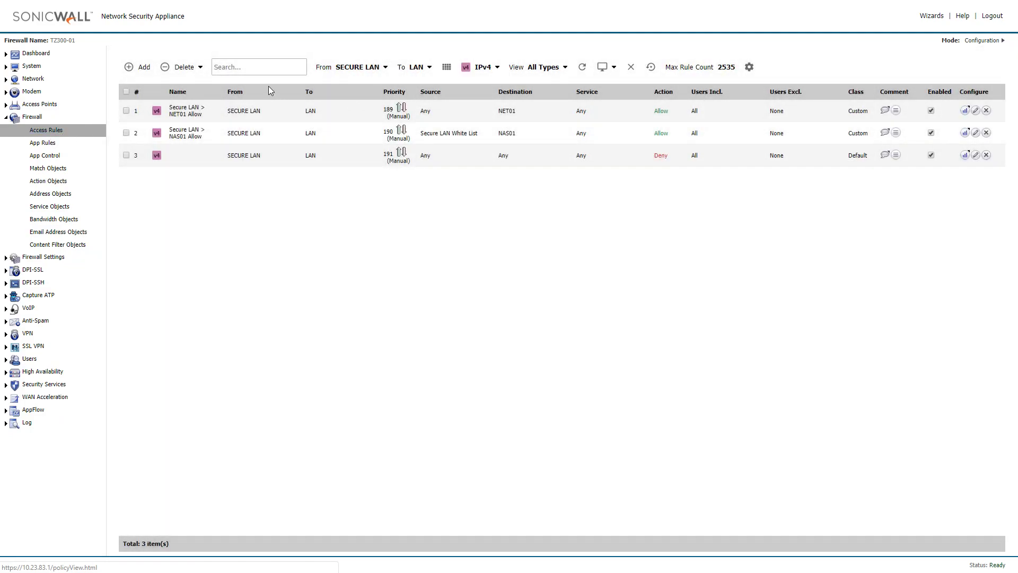
{"action": "left_click", "coordinate": [325, 72]}
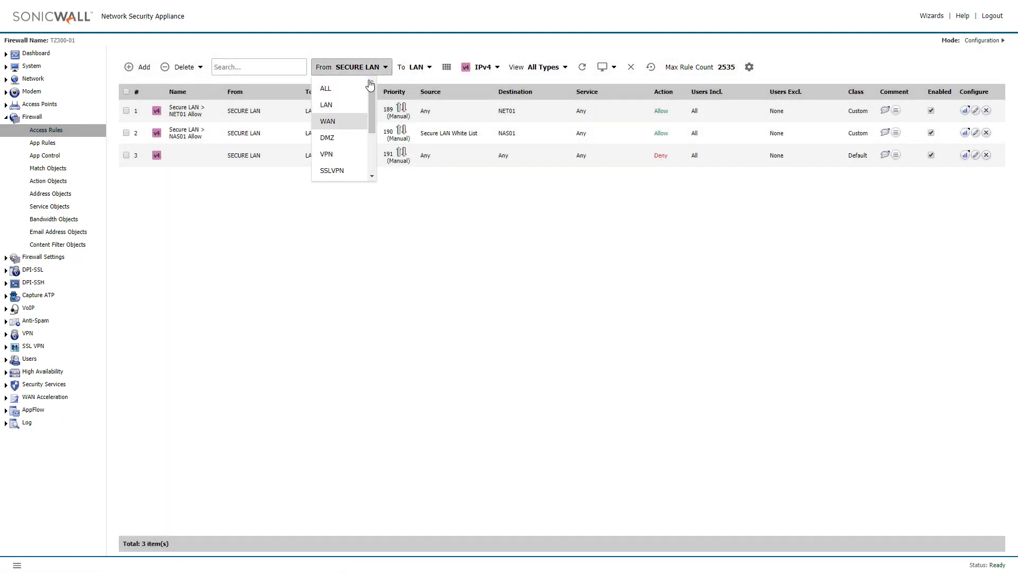
{"action": "left_click", "coordinate": [355, 97]}
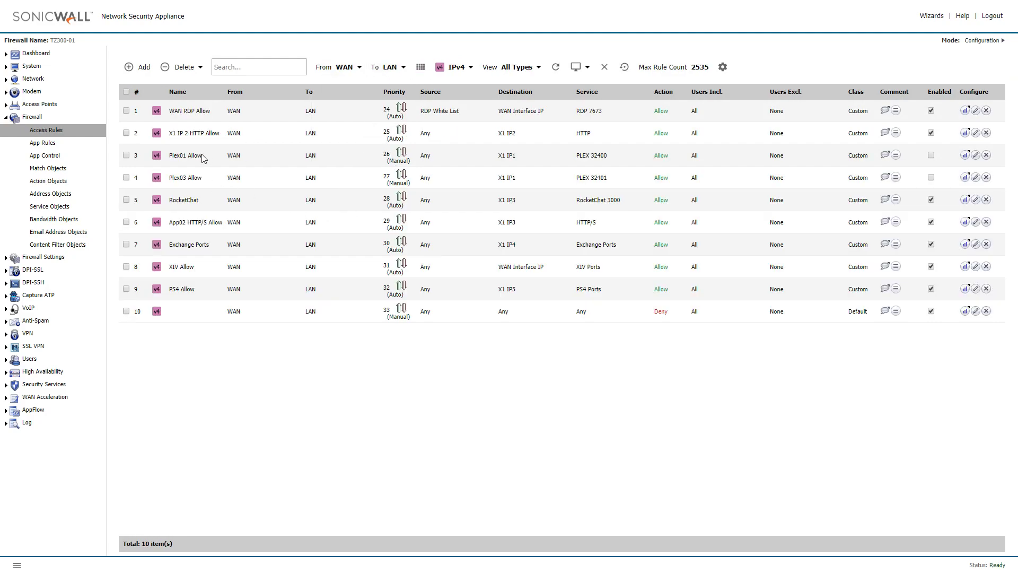
{"action": "left_click_drag", "start_coordinate": [173, 155], "coordinate": [619, 178]}
{"action": "left_click", "coordinate": [620, 178]}
{"action": "left_click_drag", "start_coordinate": [610, 157], "coordinate": [569, 181]}
Open the Plex03 Allow rule, review its service, destination and remaining general options, and close it without saving
{"action": "left_click", "coordinate": [976, 177]}
{"action": "left_click_drag", "start_coordinate": [557, 21], "coordinate": [615, 53]}
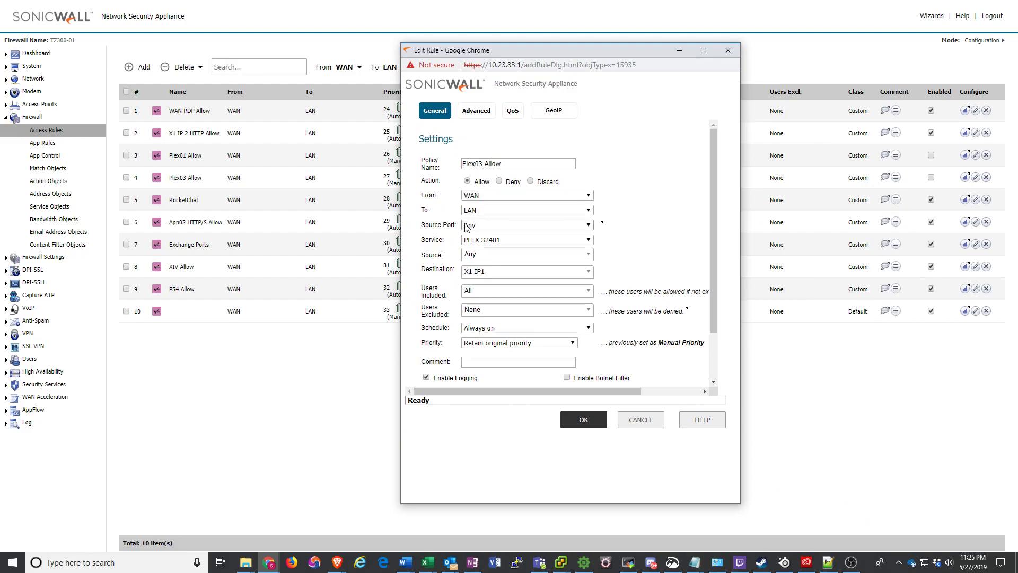
{"action": "left_click", "coordinate": [476, 241]}
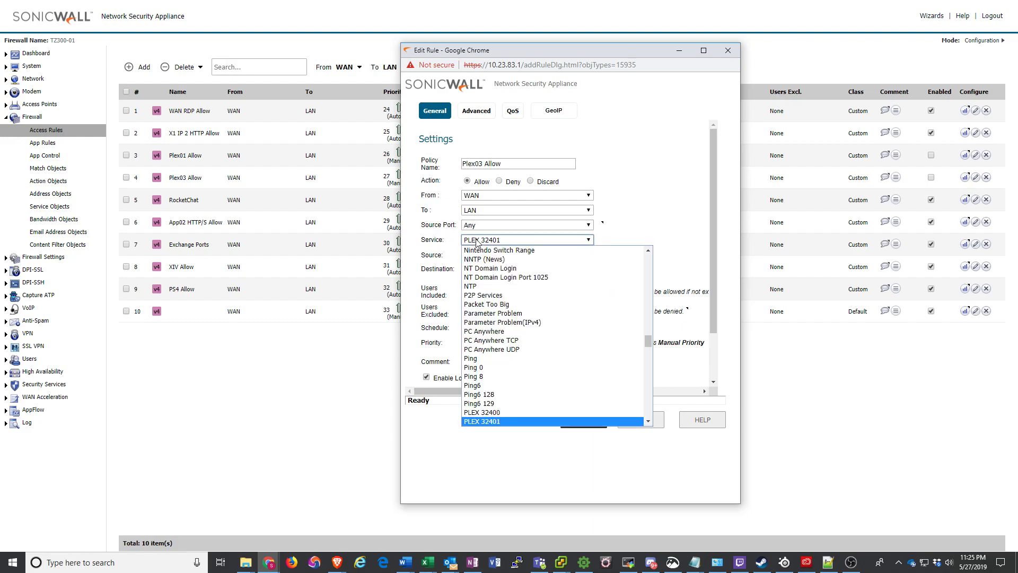
{"action": "left_click", "coordinate": [449, 242]}
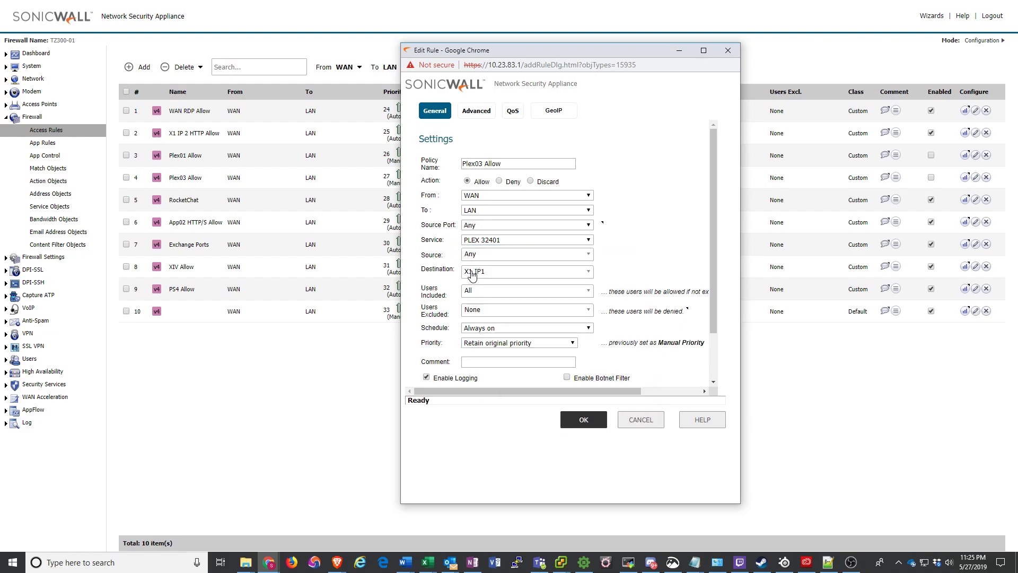
{"action": "scroll", "coordinate": [419, 303], "scroll_direction": "down", "scroll_amount": 2}
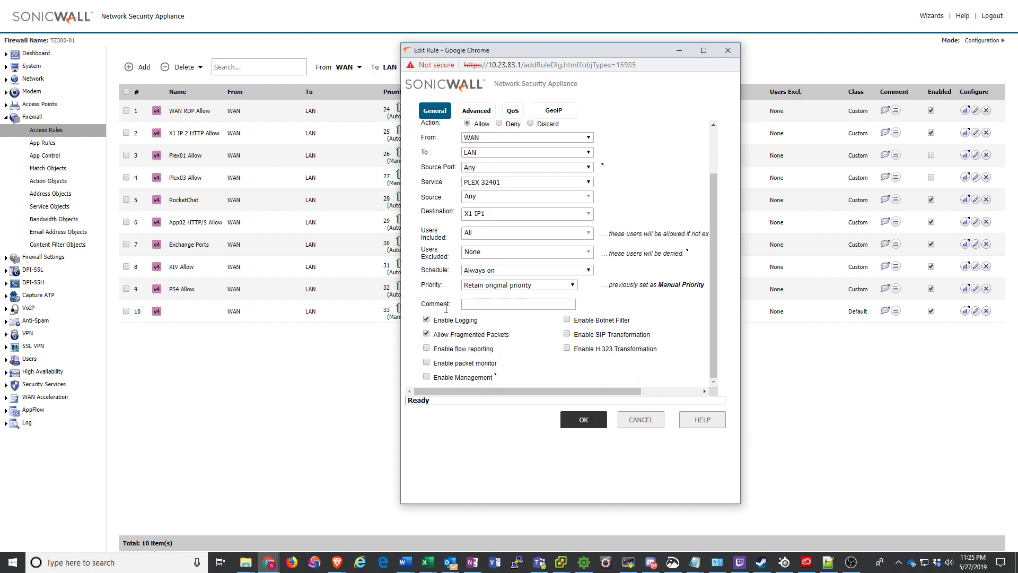
{"action": "left_click", "coordinate": [649, 423]}
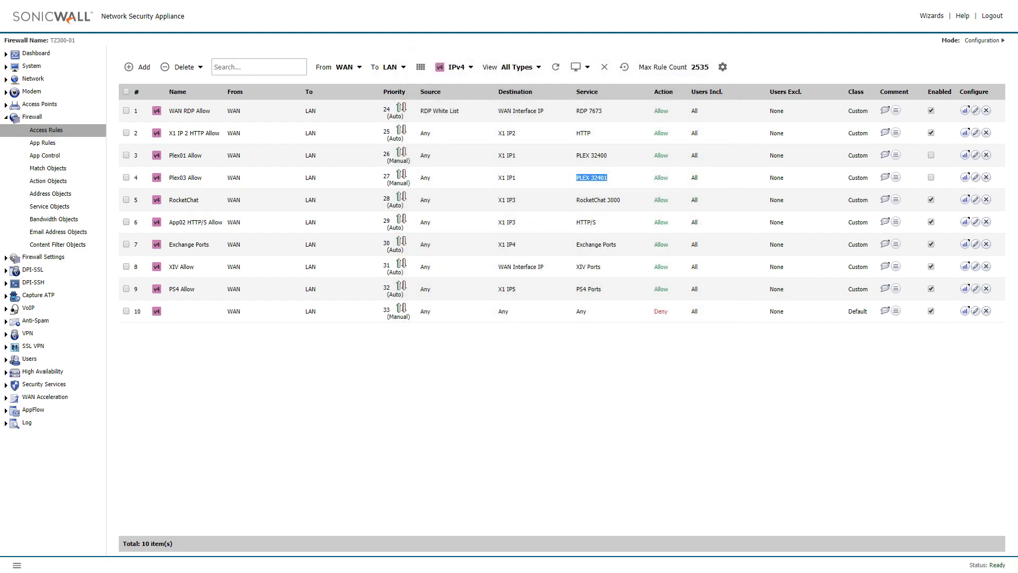